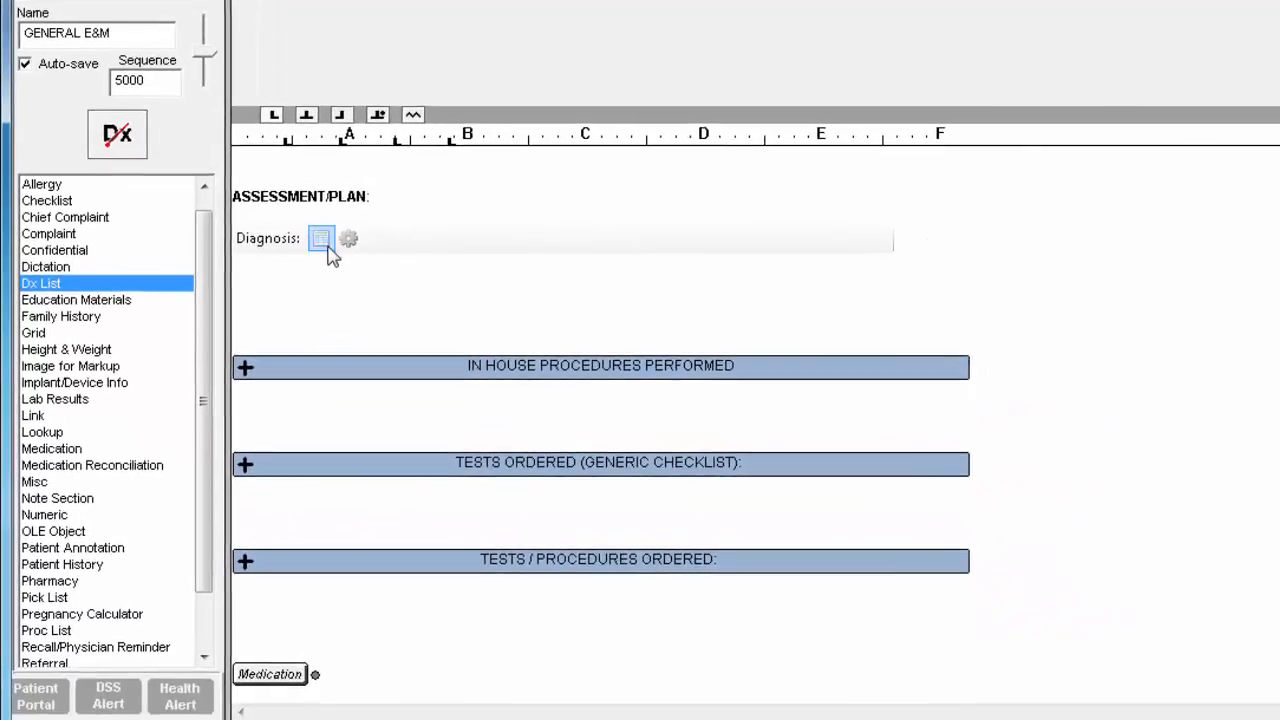
Open group maintenance for the template's Diagnosis list and rename the Unspecified group to Most Common.
left_click(383, 311)
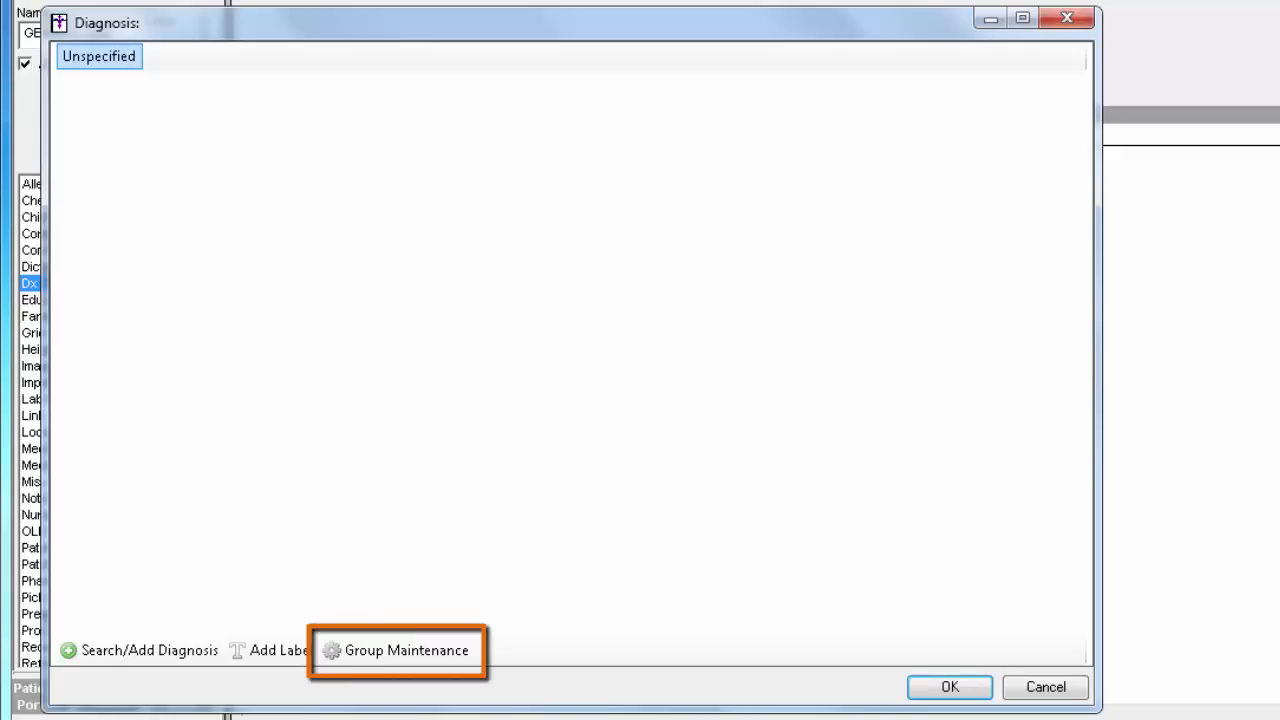
left_click(405, 662)
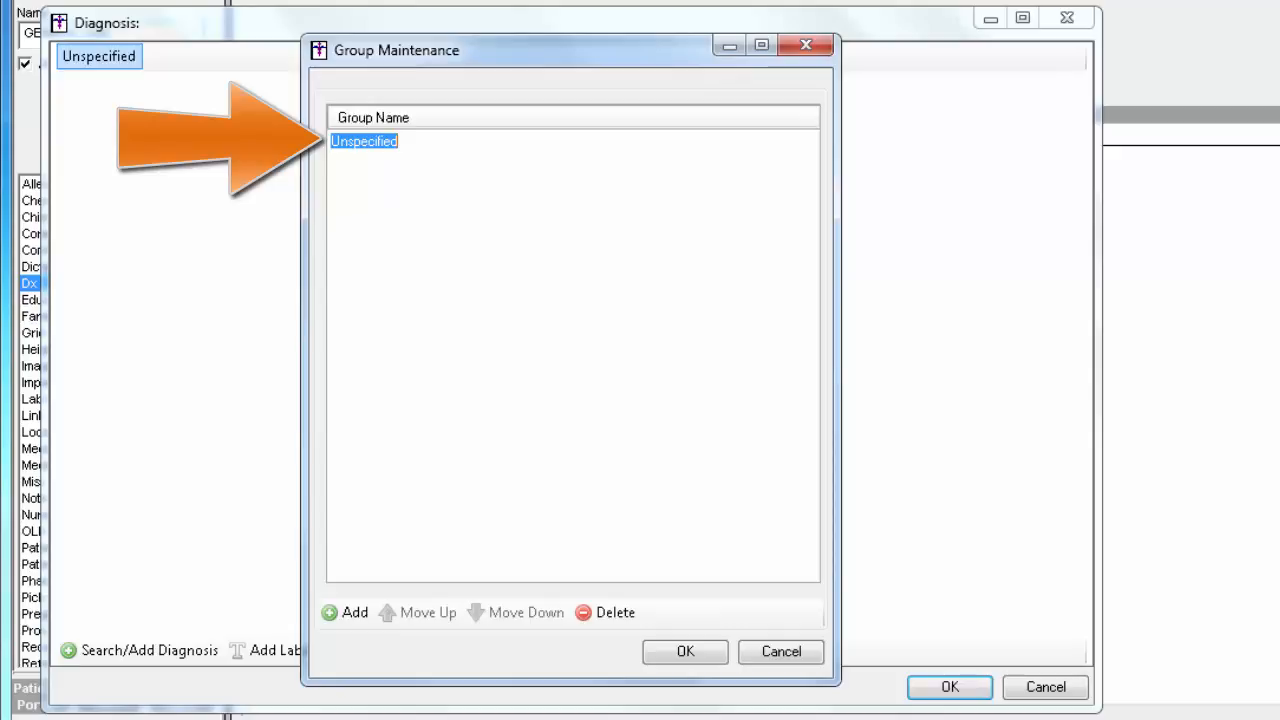
type("Most Common")
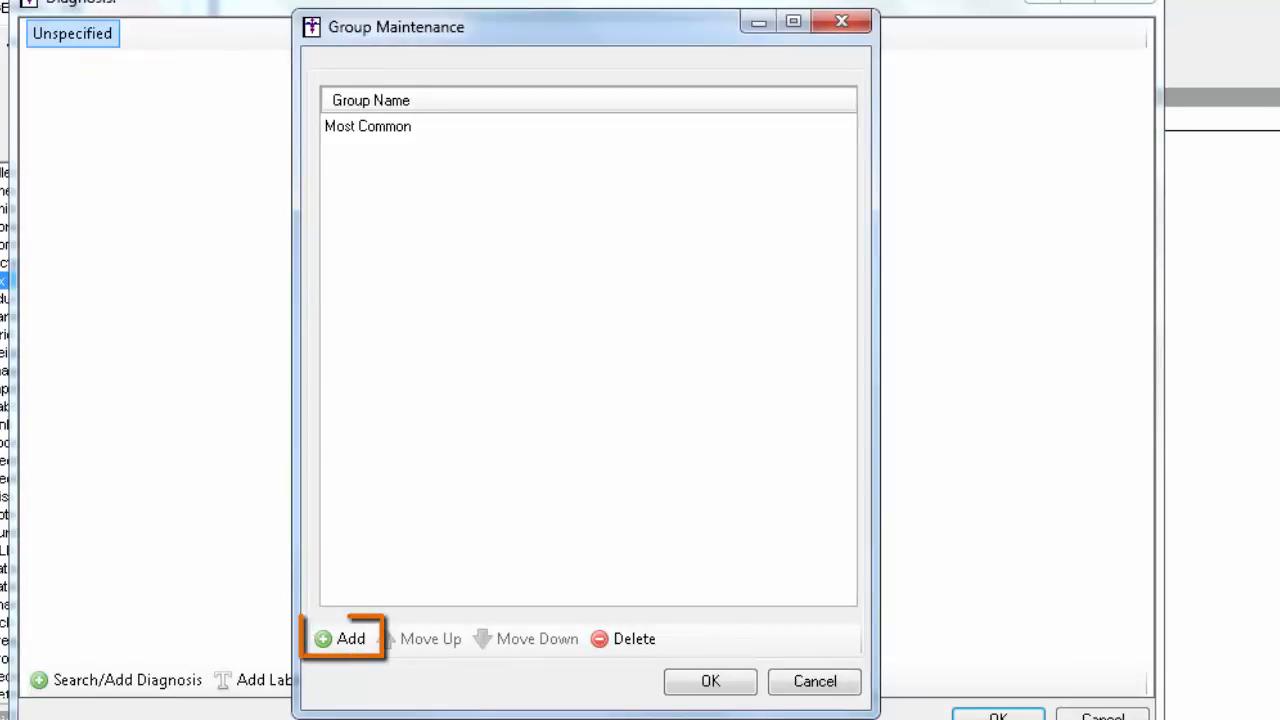
Add three diagnosis groups named Gastro, ENT and Endo after Most Common and accept the group list.
left_click(342, 639)
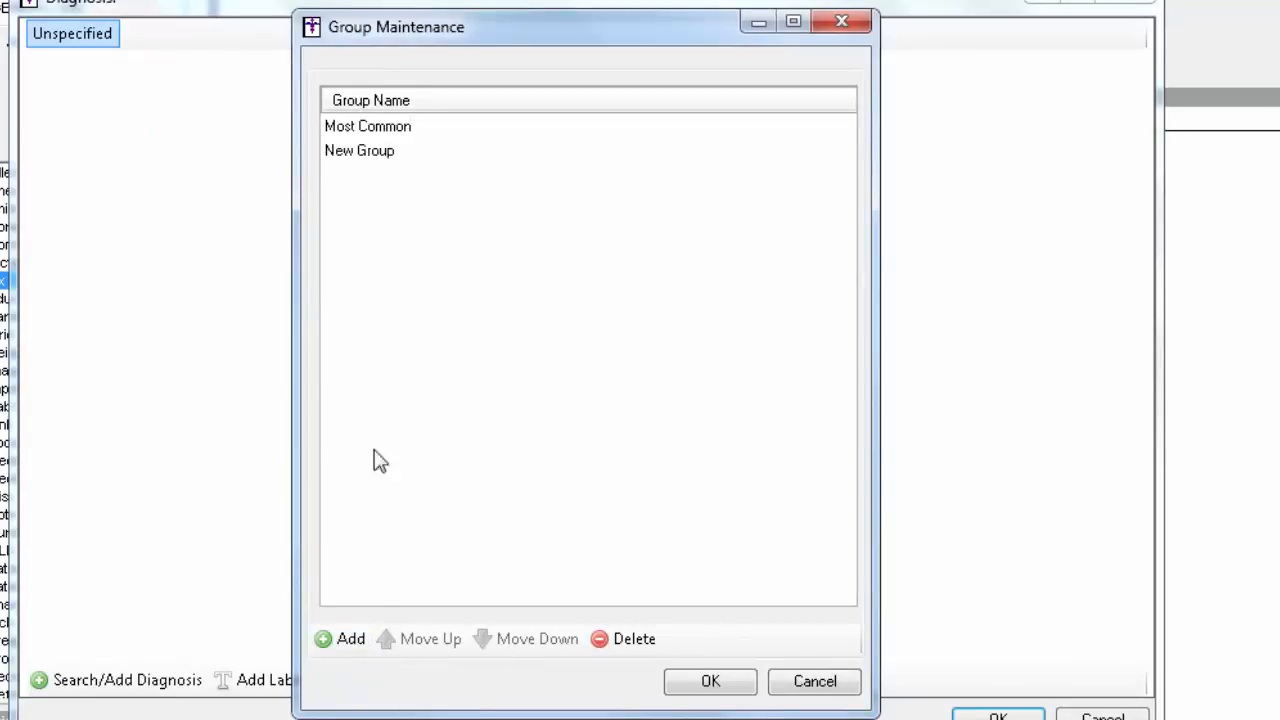
left_click(342, 152)
type("Gastro")
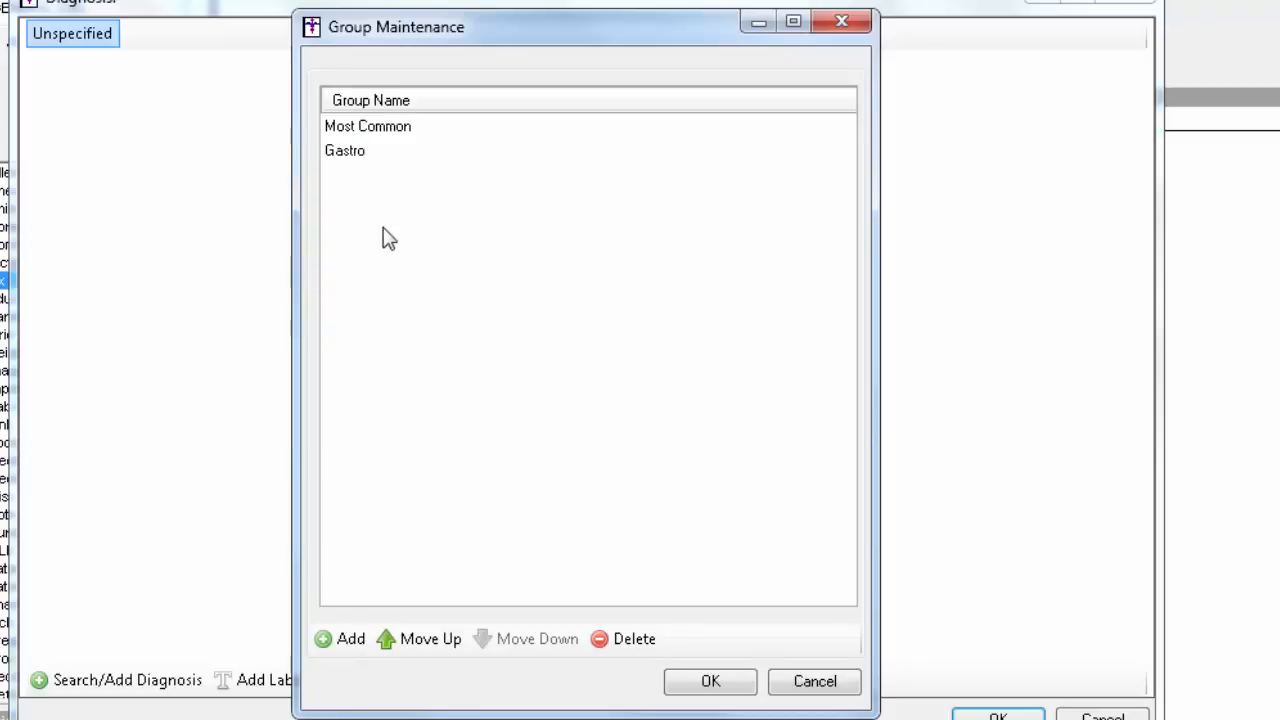
left_click(340, 640)
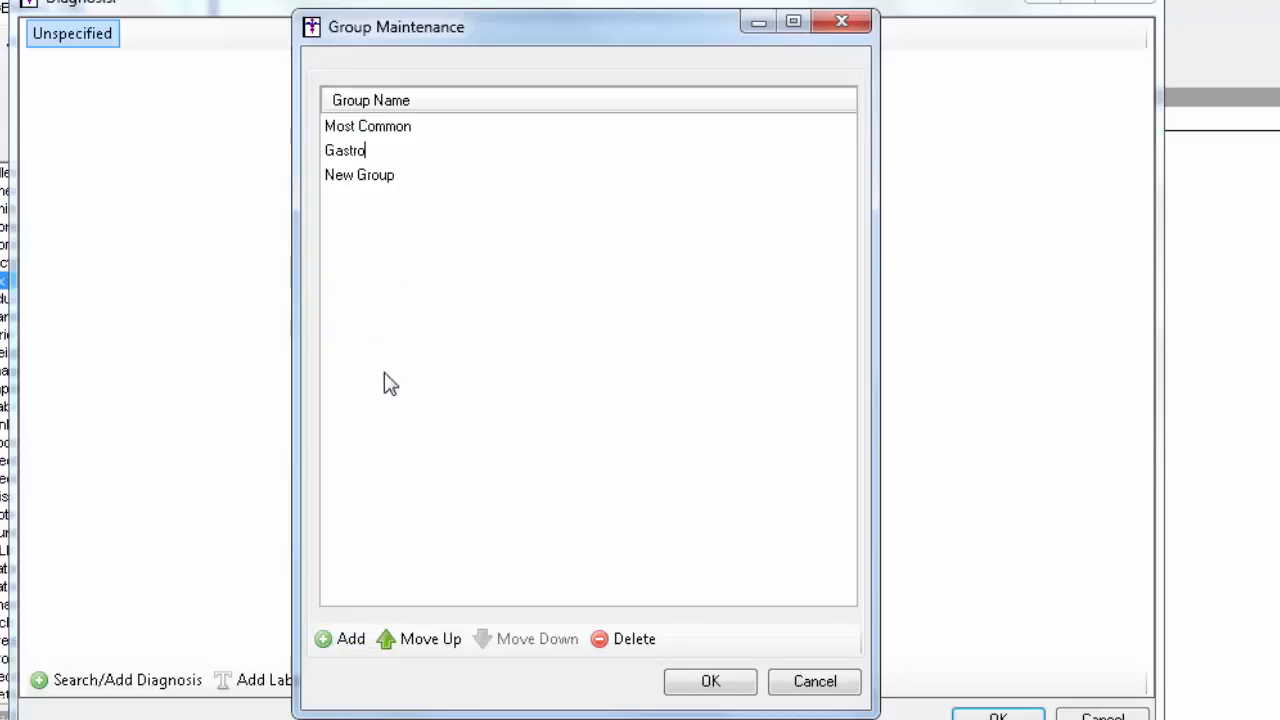
left_click(374, 180)
type("ENT")
left_click(345, 638)
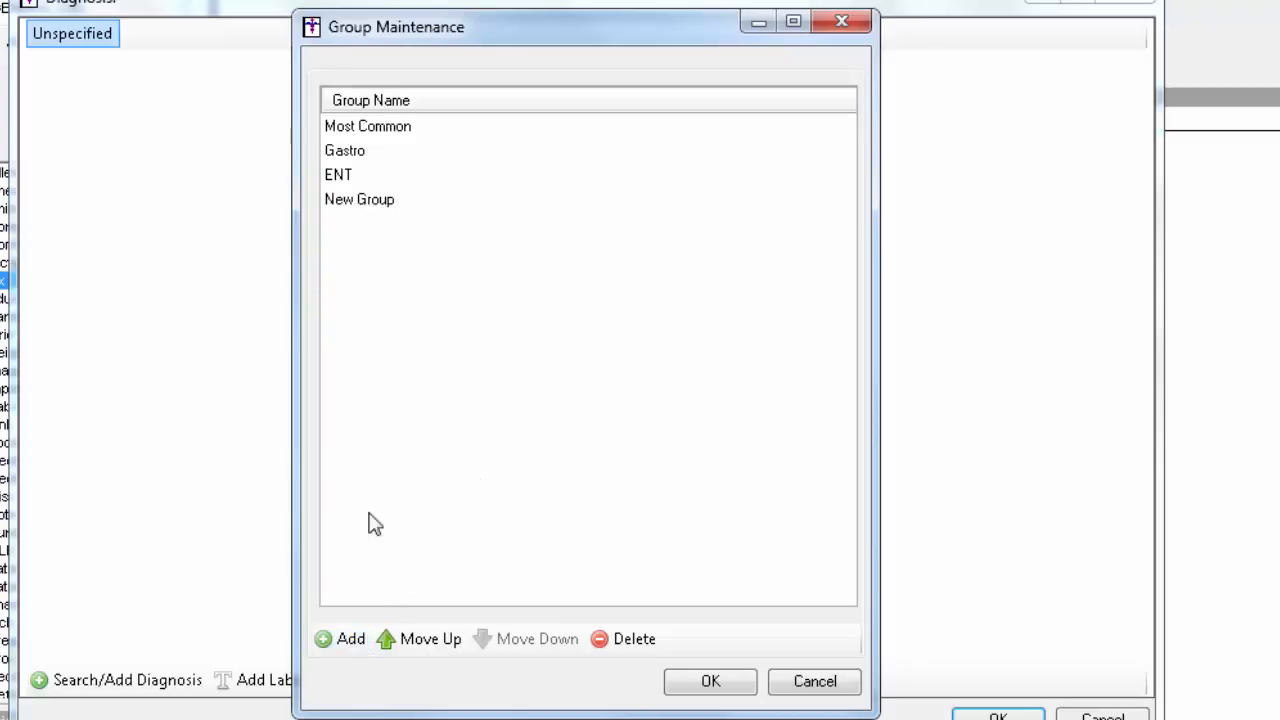
left_click(367, 201)
type("Endo")
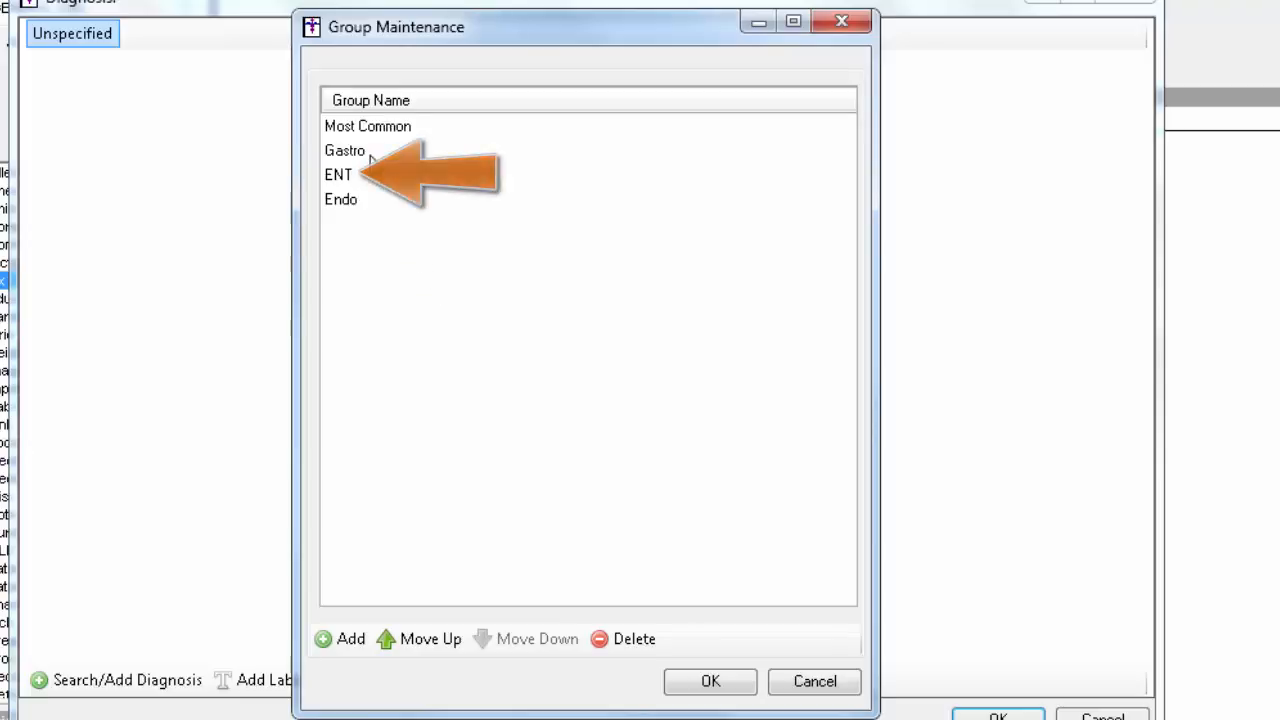
left_click(350, 176)
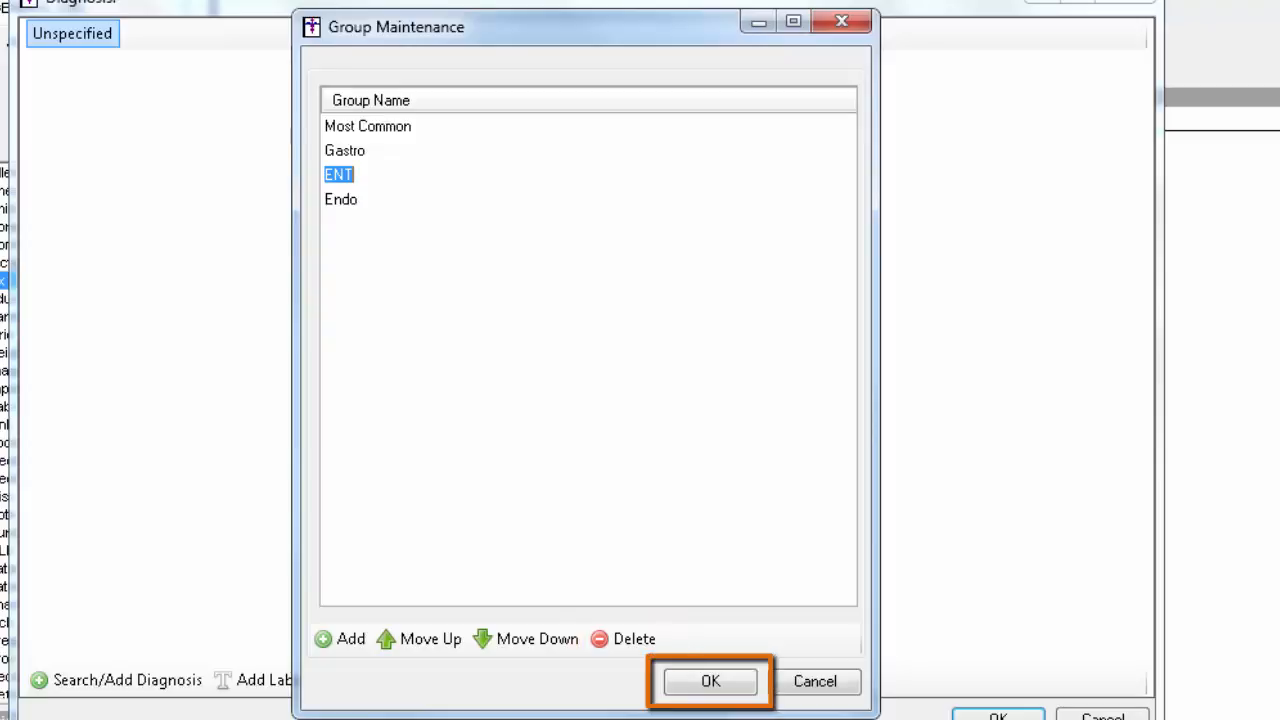
left_click(710, 681)
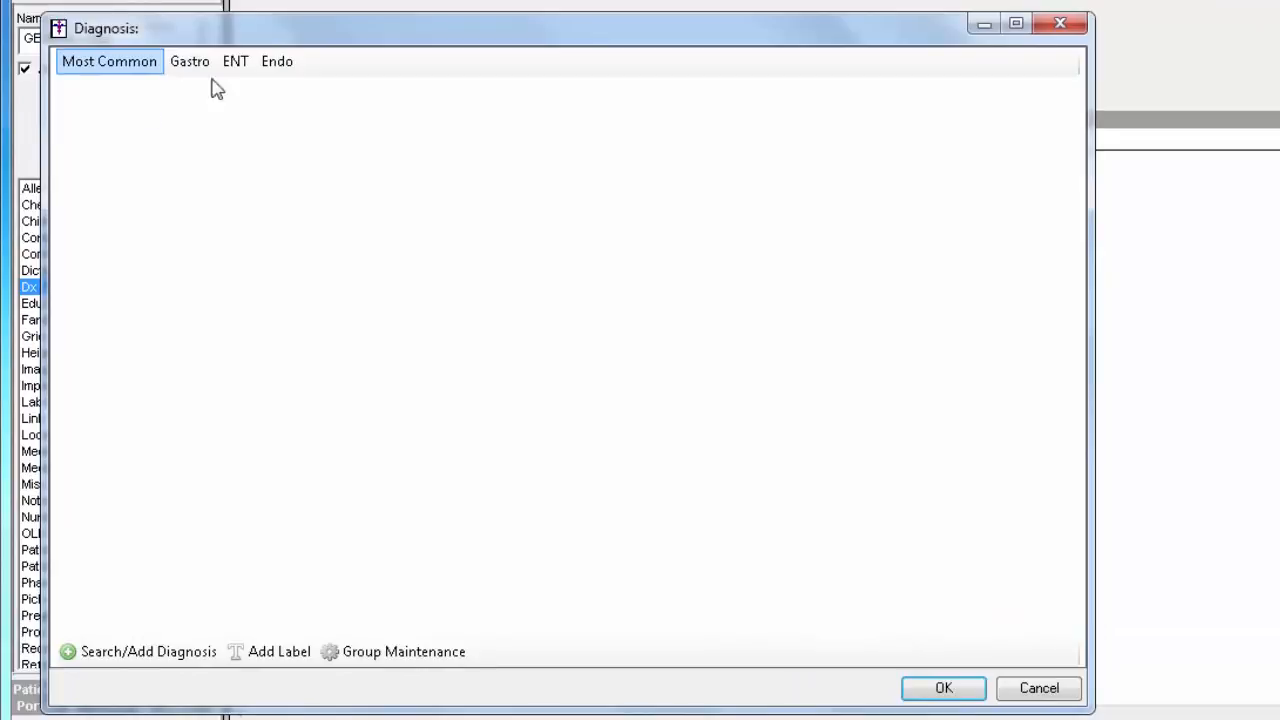
Add an ICD10 label with the text Ear to the ENT group.
left_click(234, 64)
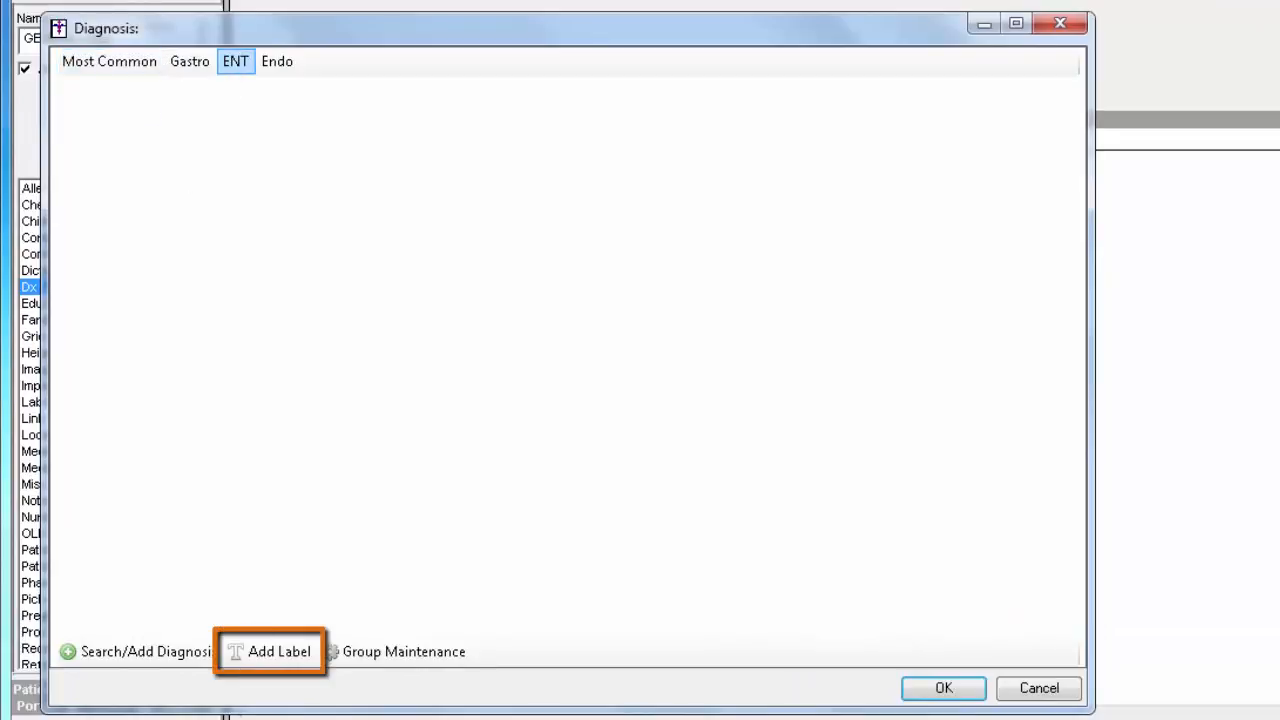
left_click(245, 658)
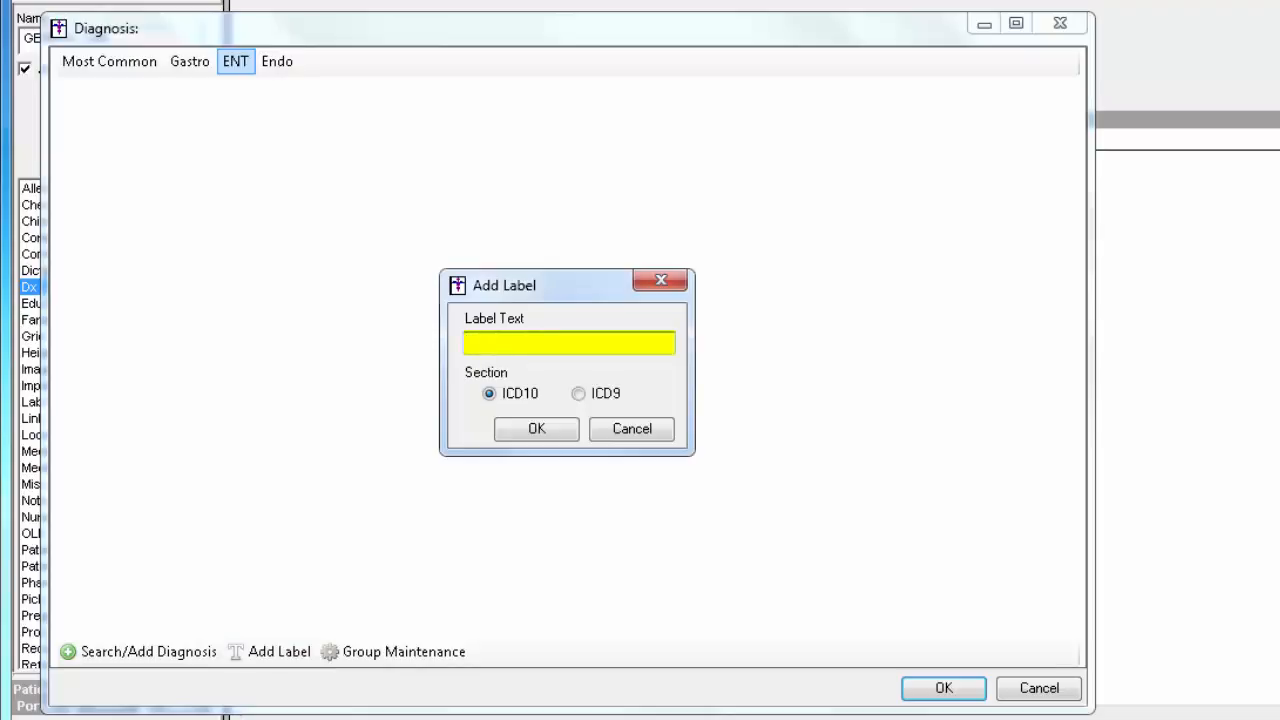
type("Ear")
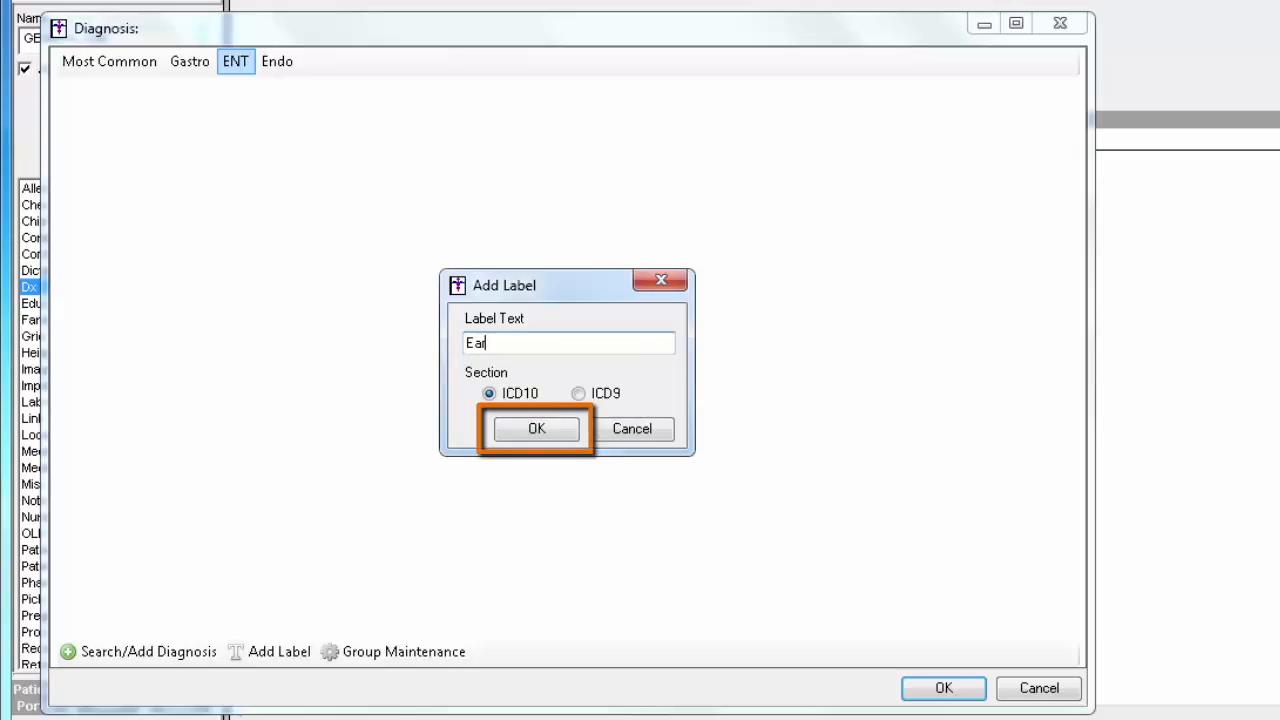
left_click(537, 432)
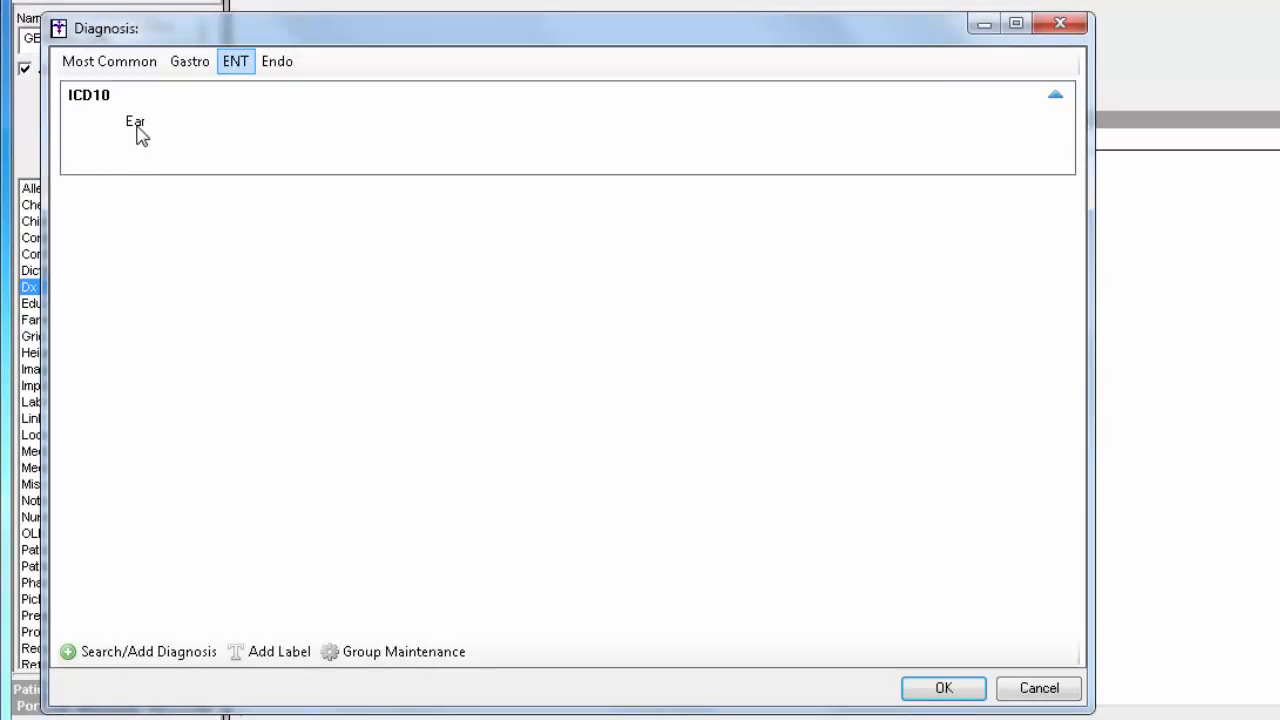
left_click_drag(138, 128, 249, 156)
left_click_drag(342, 155, 140, 137)
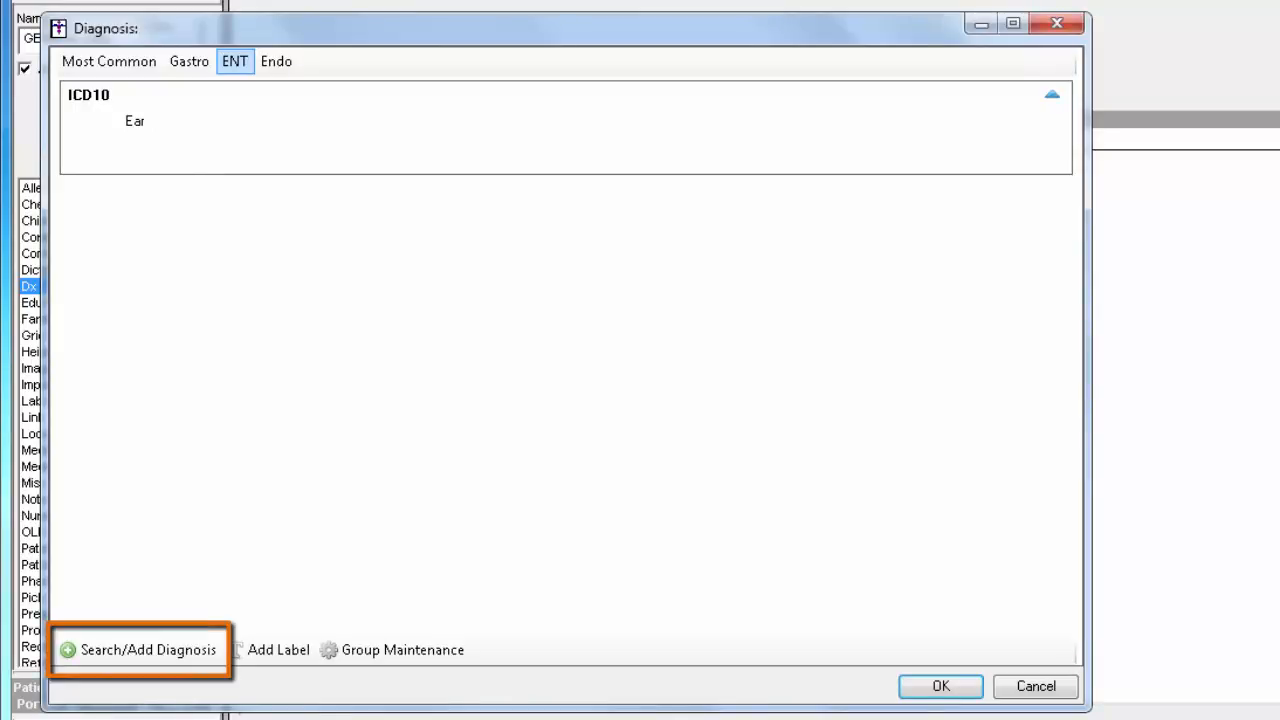
Search the ICD10 descriptions for "otitis med" and add Acute serous otitis media, right ear (H65.01) to the selected codes.
left_click(175, 652)
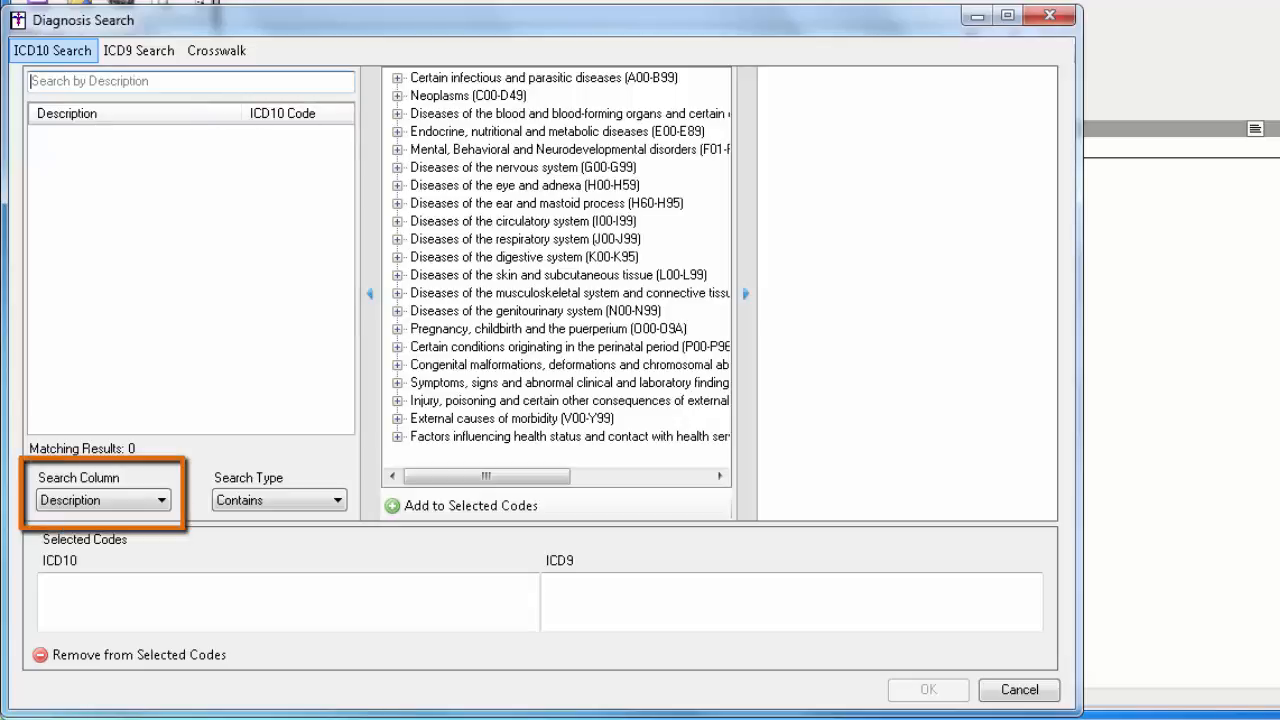
left_click(162, 501)
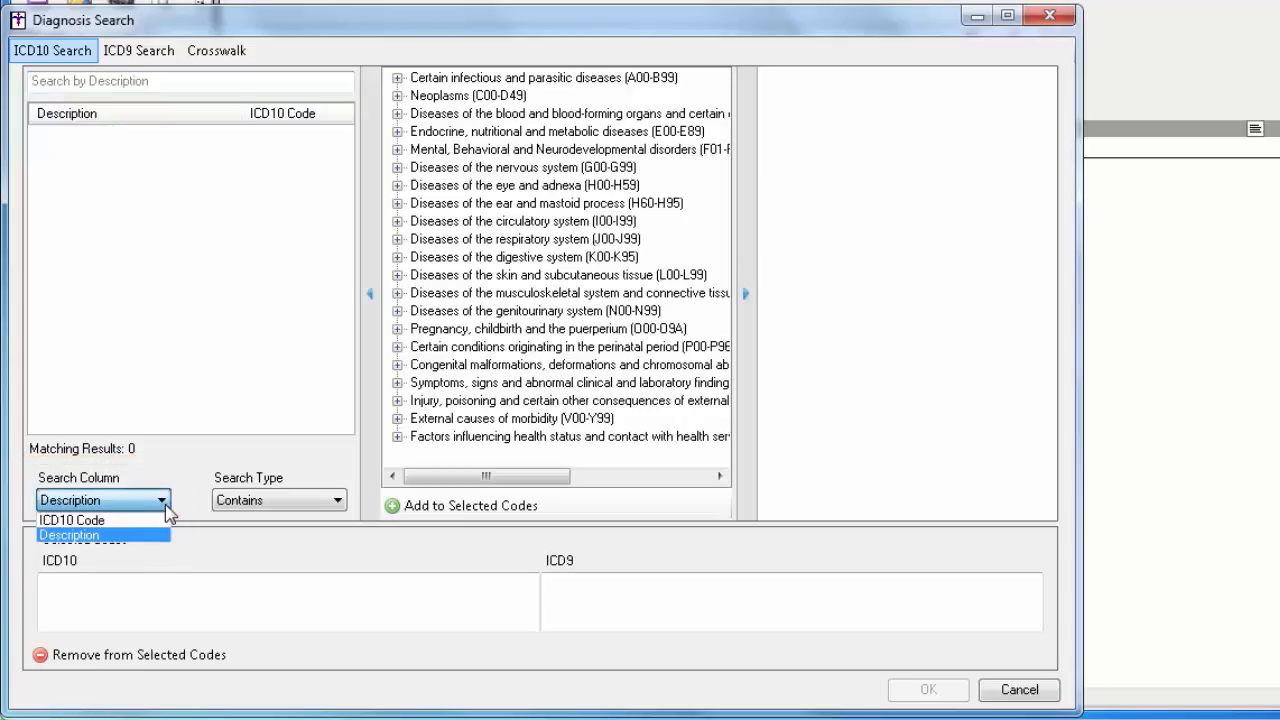
left_click(165, 504)
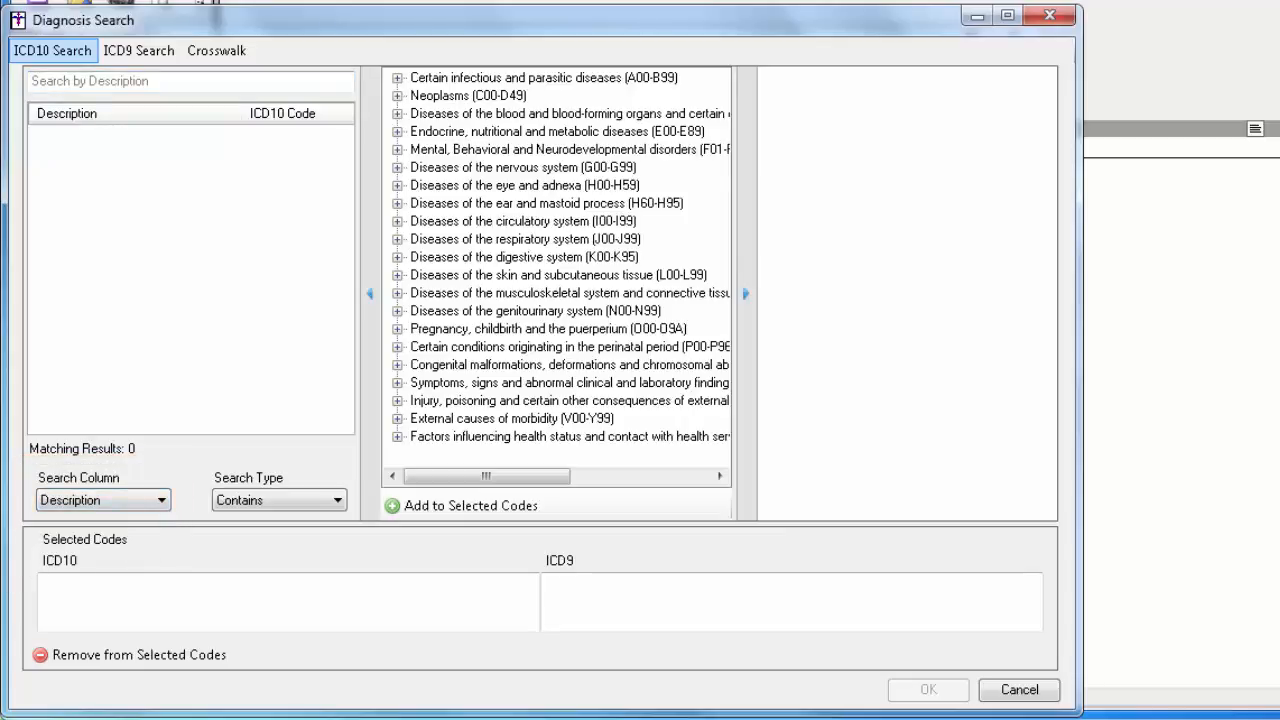
left_click(91, 81)
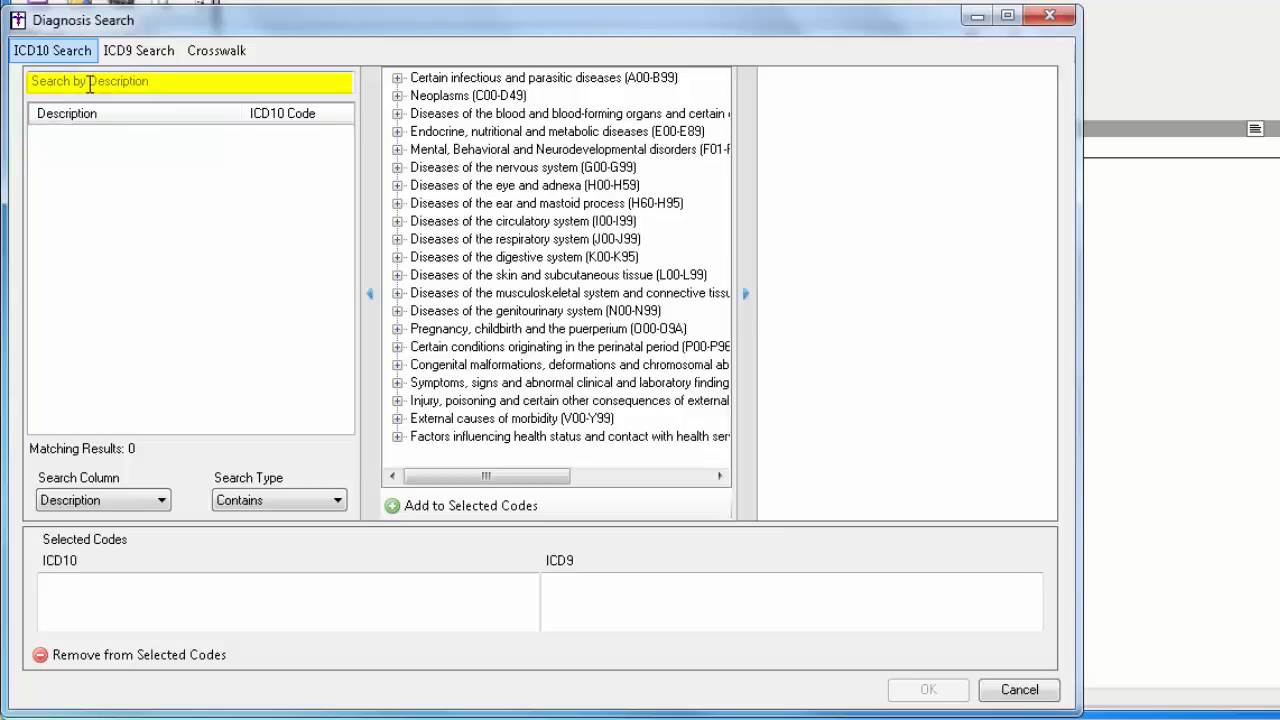
type("ot")
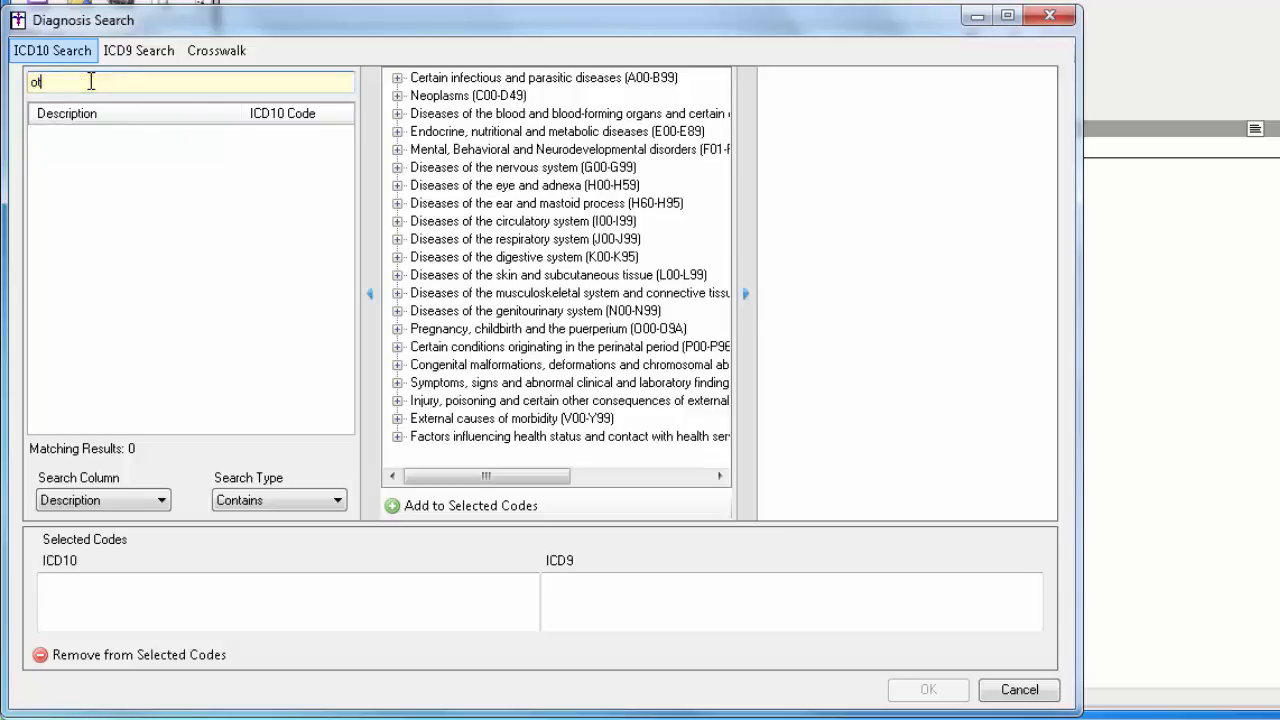
type("itis med")
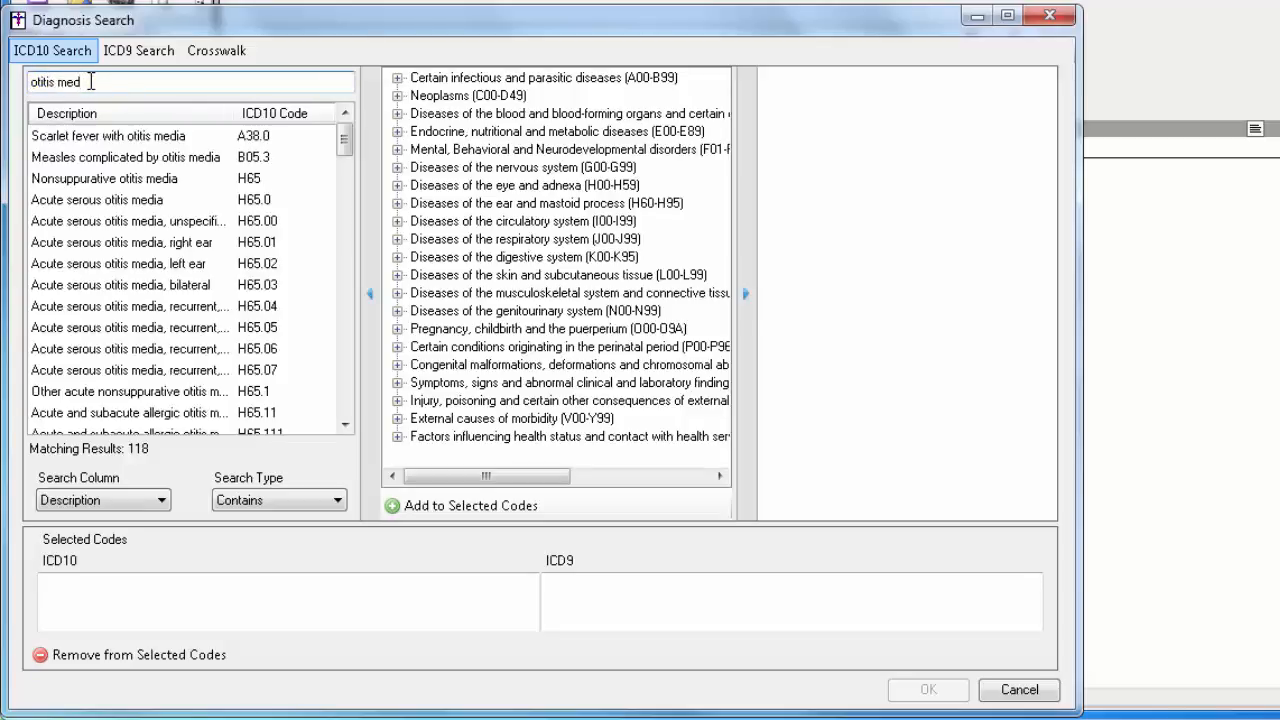
left_click(147, 248)
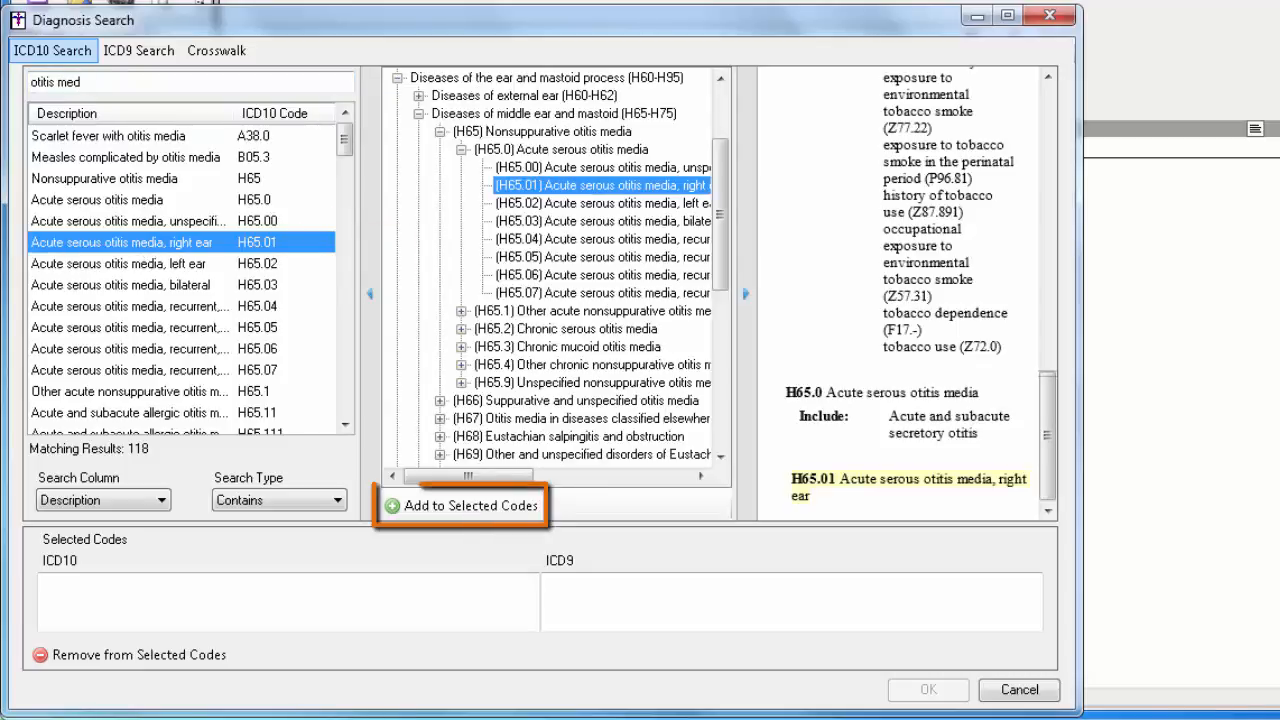
left_click(418, 510)
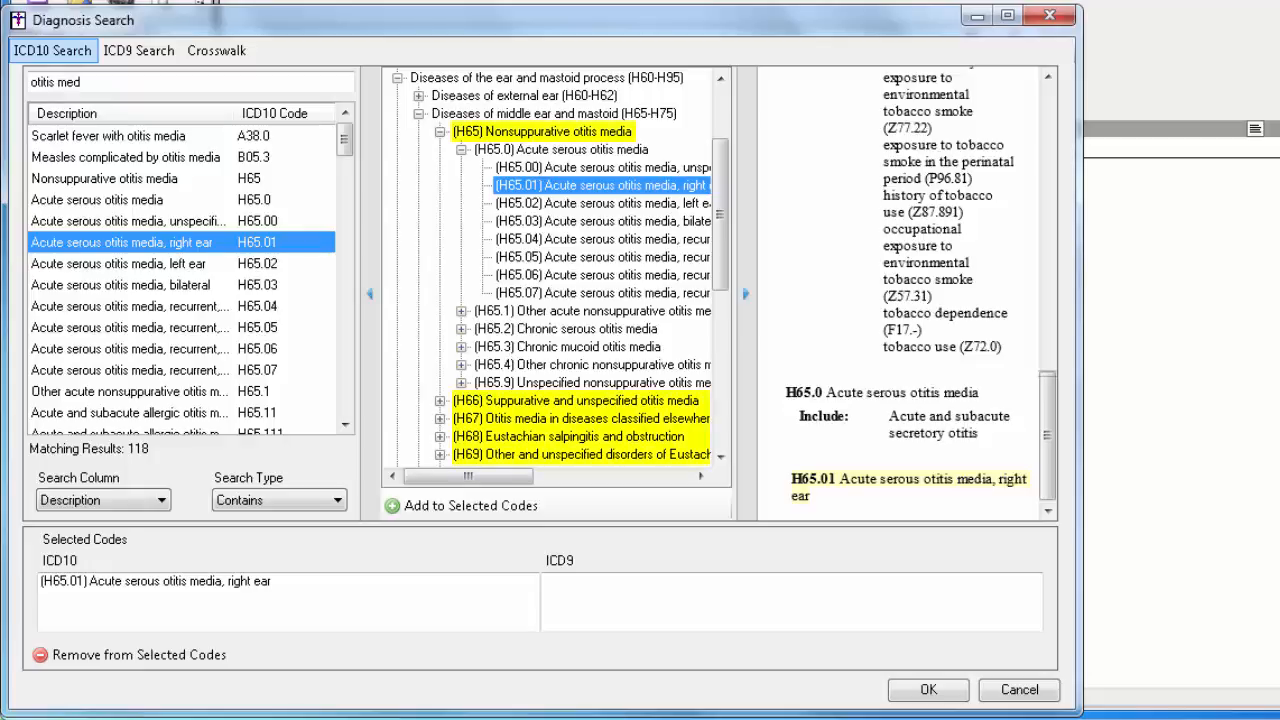
Add the Nonsuppurative otitis media (H65) category to the selected codes and accept the diagnosis selection.
left_click(606, 132)
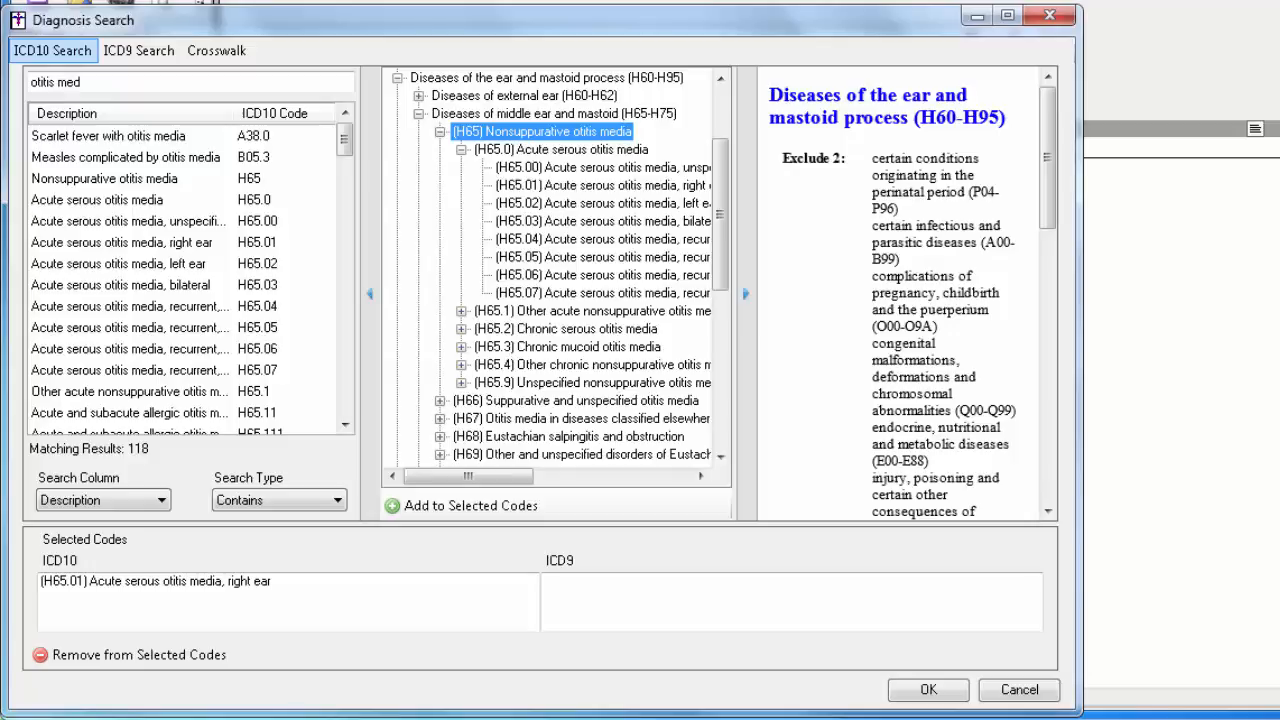
left_click(465, 505)
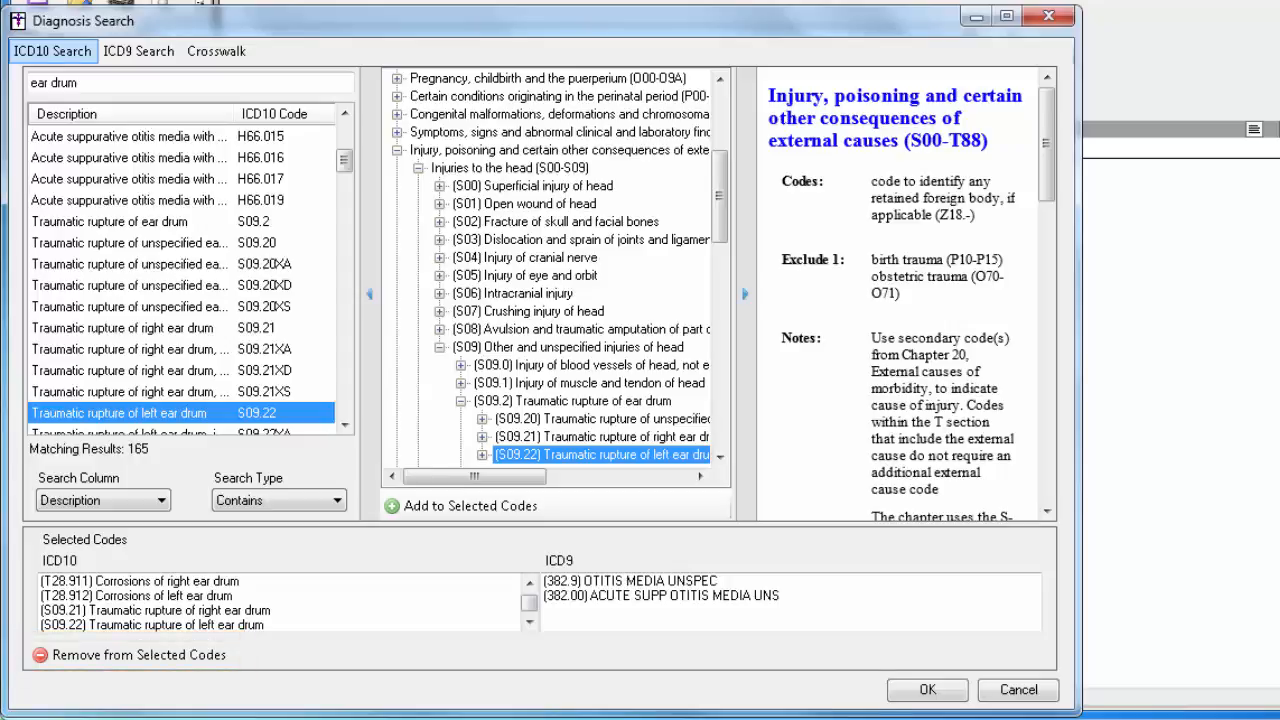
left_click(928, 692)
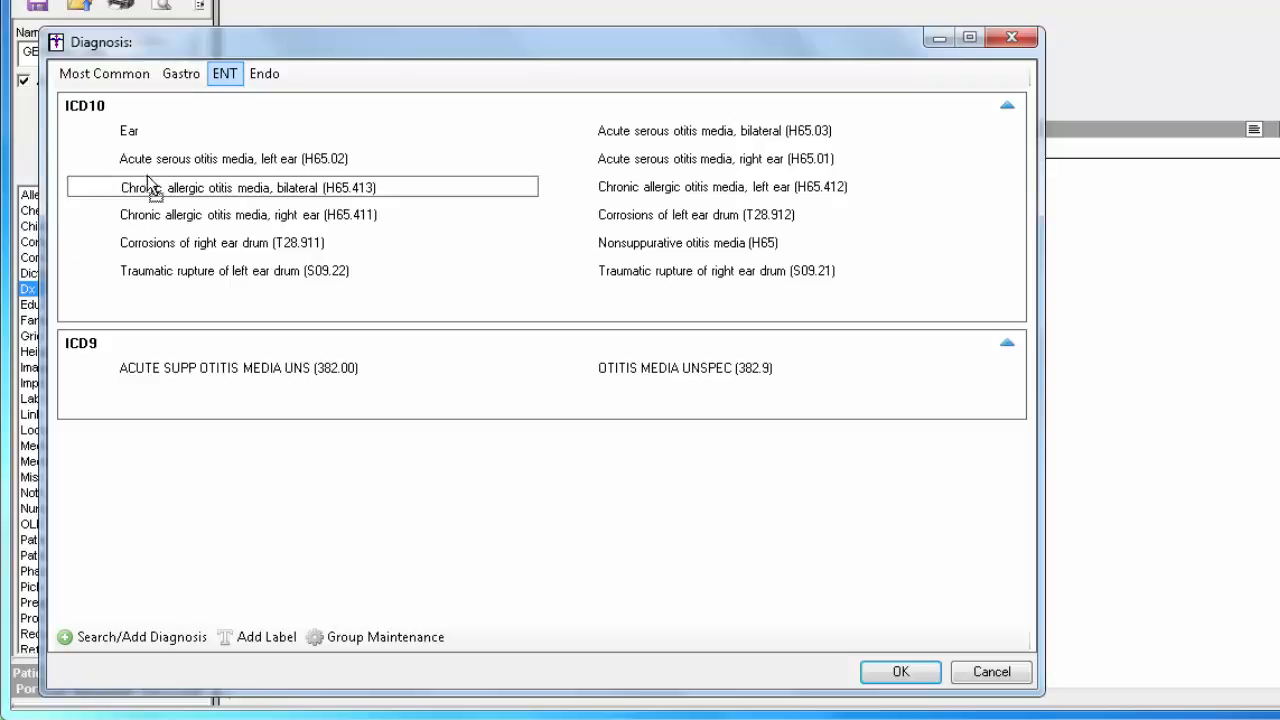
Reposition H65.413 above H65.02 and T28.911 one row lower, and sort the ICD10 entries up to Traumatic rupture of right ear drum (S09.21).
left_click_drag(149, 166, 149, 167)
left_click_drag(151, 246, 152, 228)
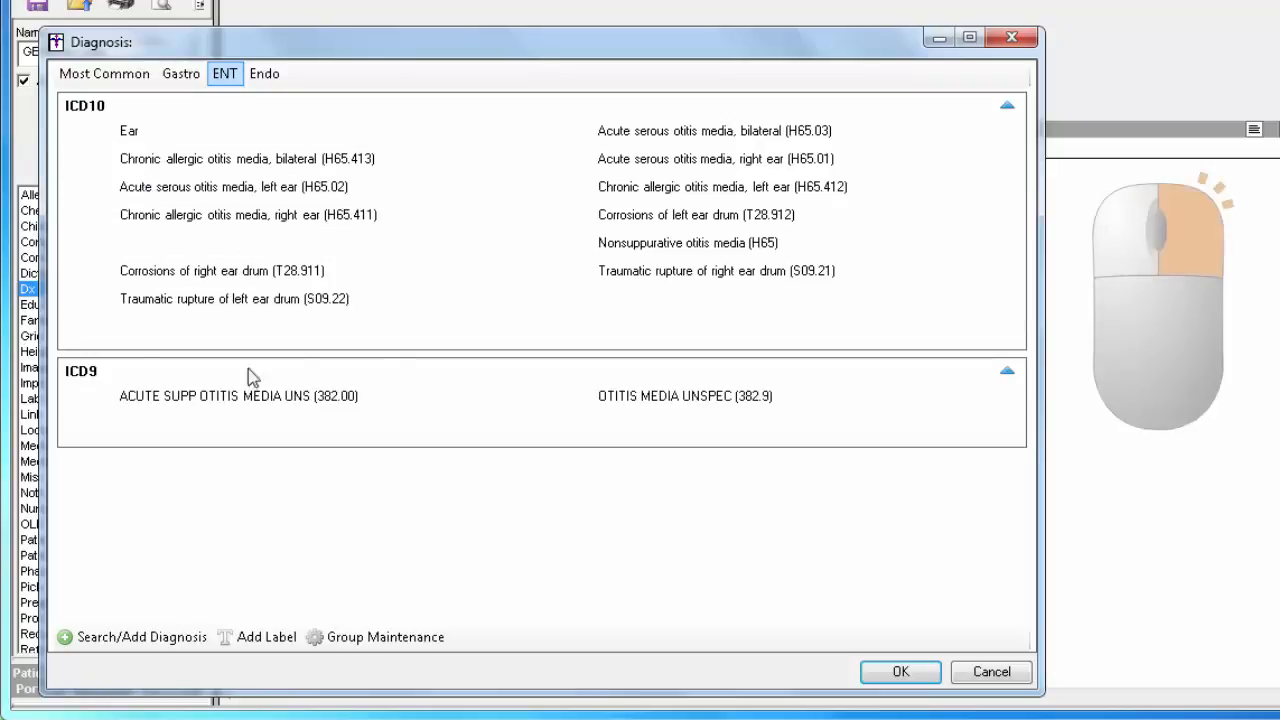
right_click(670, 285)
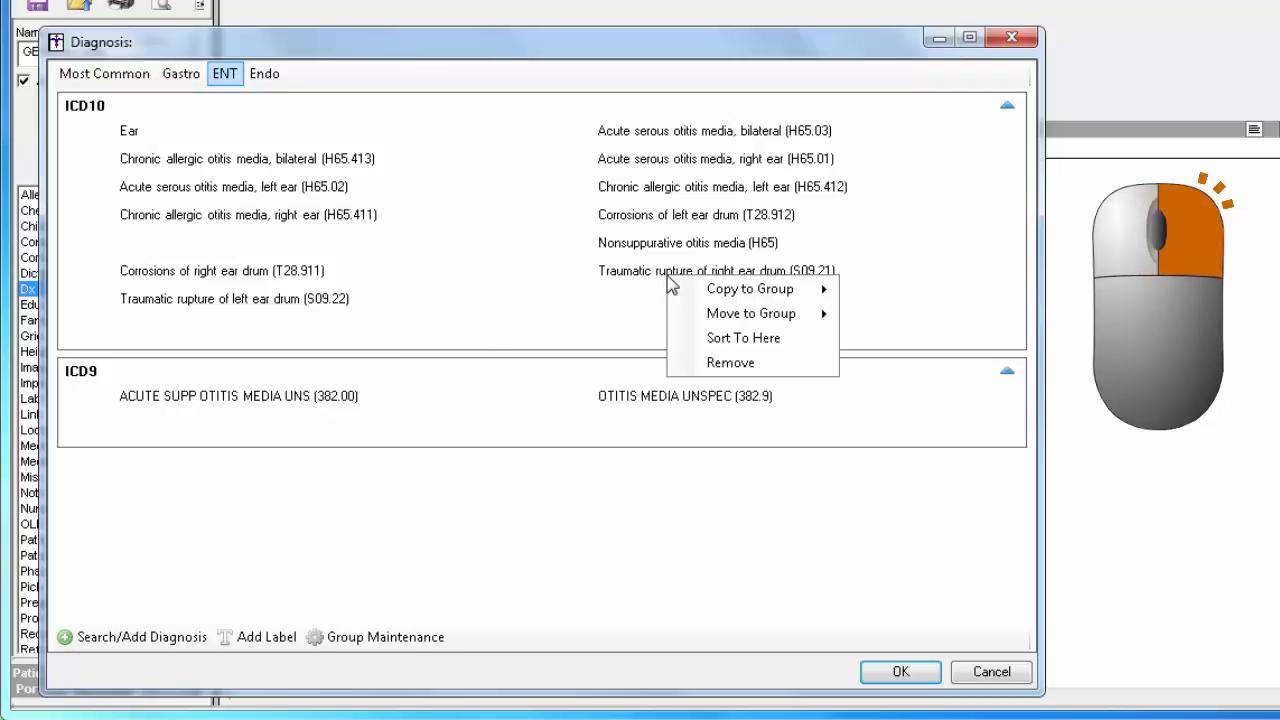
left_click(681, 343)
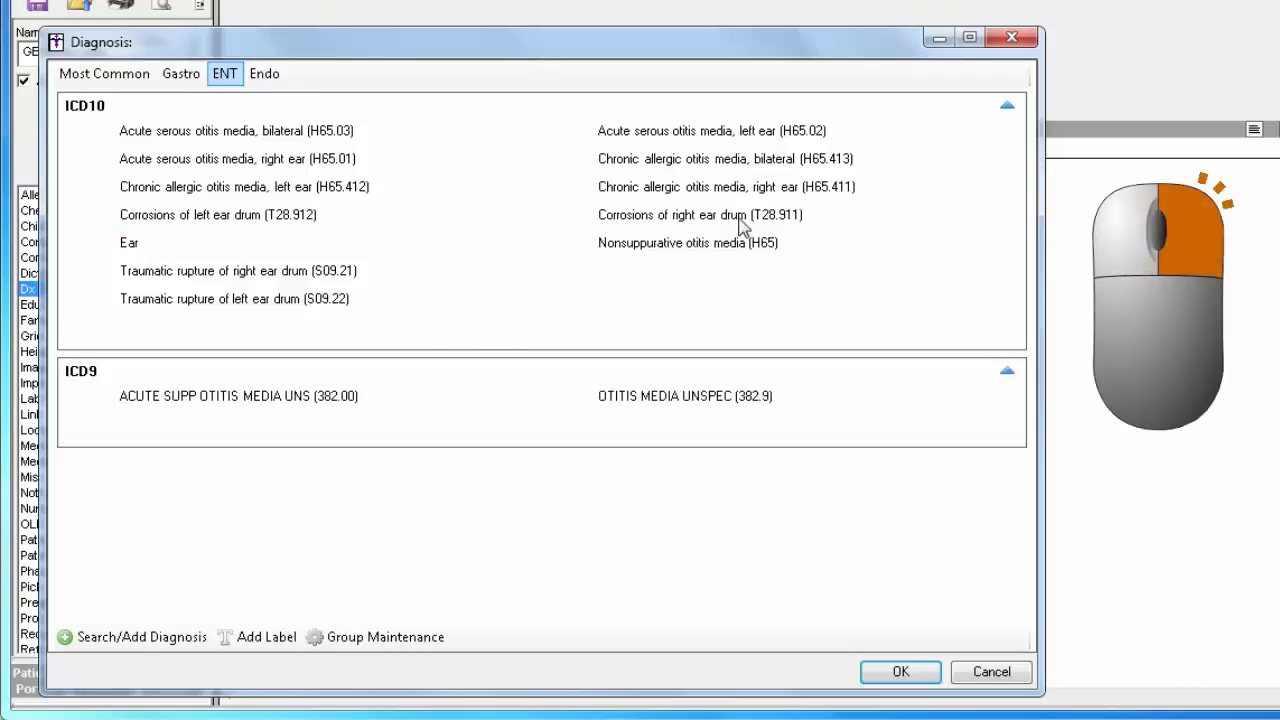
right_click(797, 168)
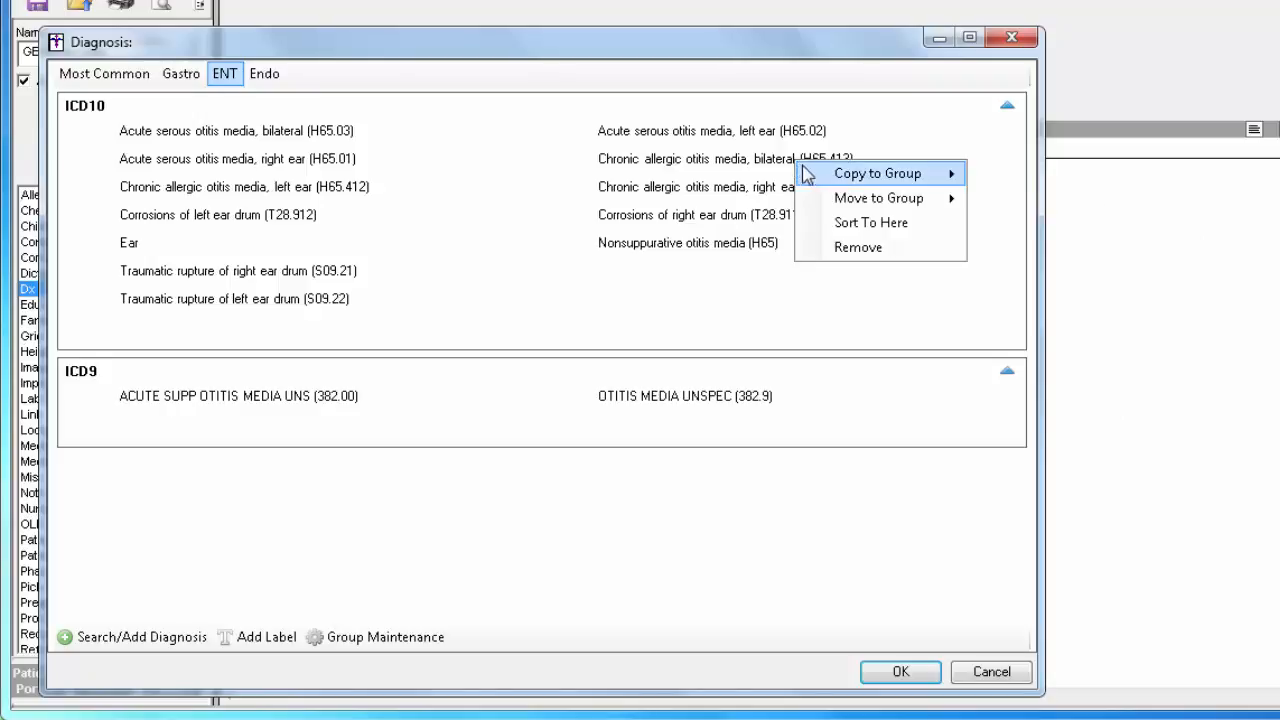
mouse_move(815, 180)
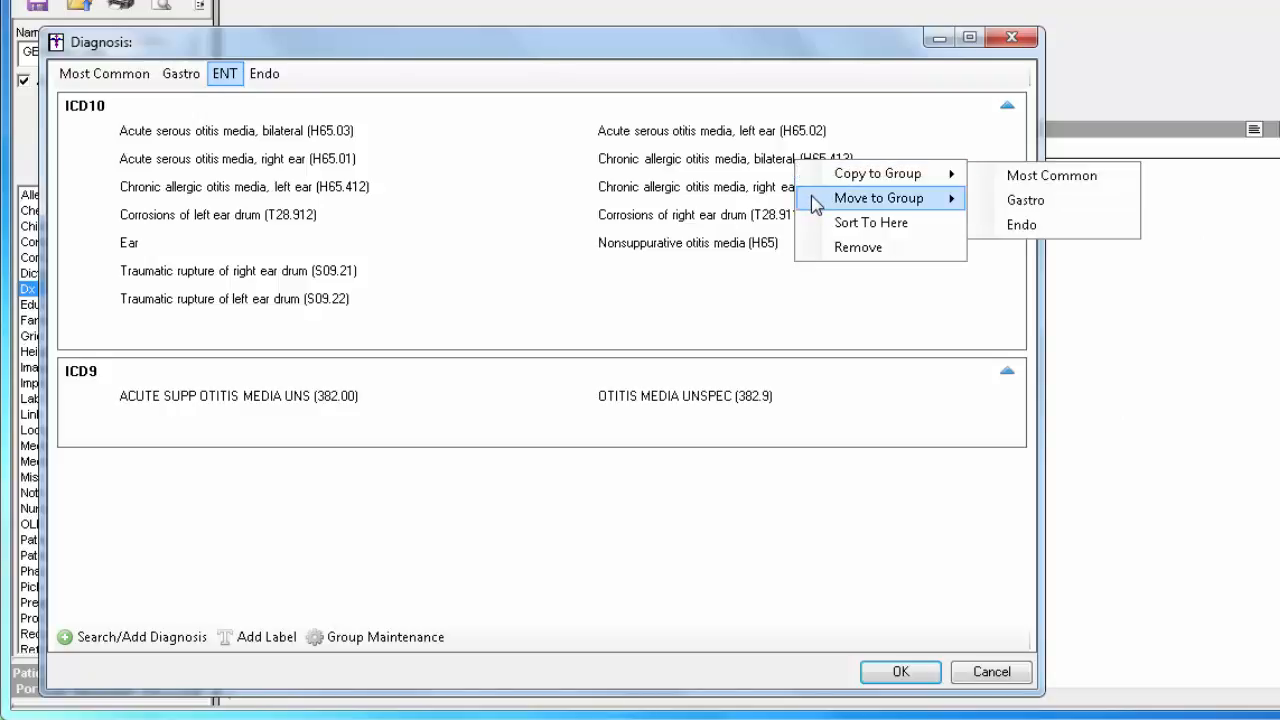
mouse_move(816, 203)
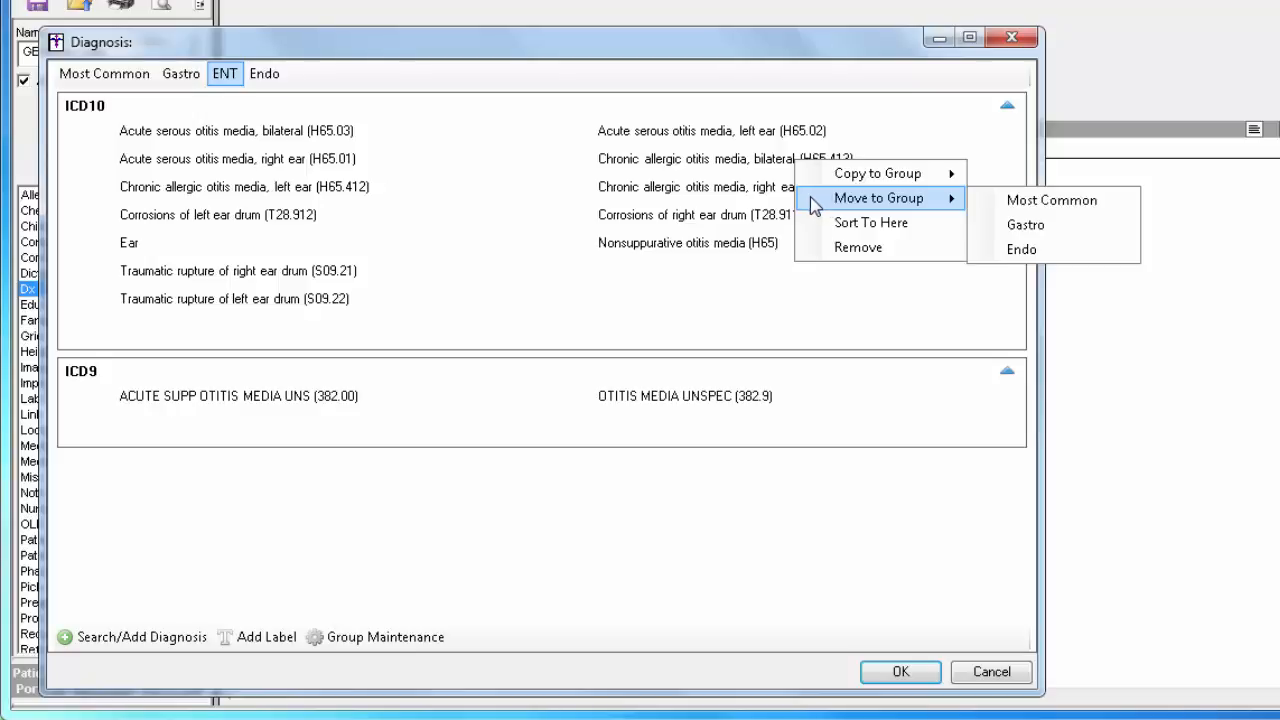
left_click(808, 250)
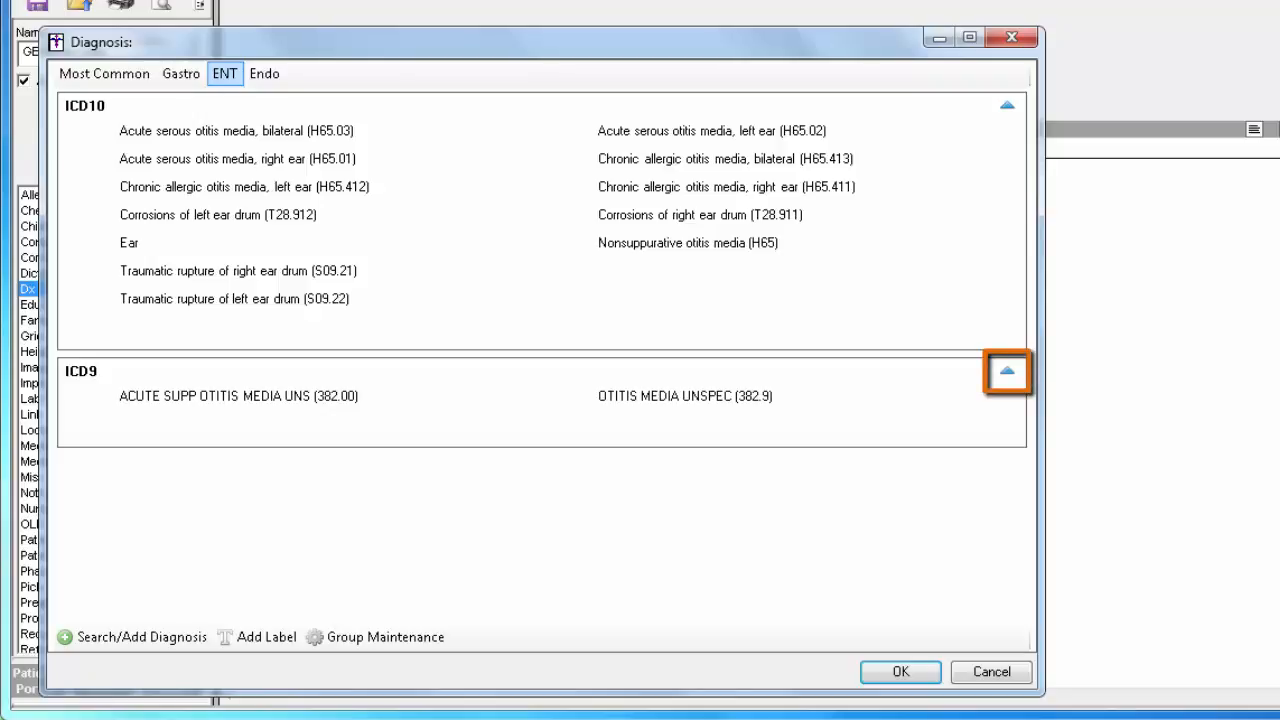
Collapse the ICD9 section of the ENT group and accept the diagnosis list configuration.
left_click(1007, 372)
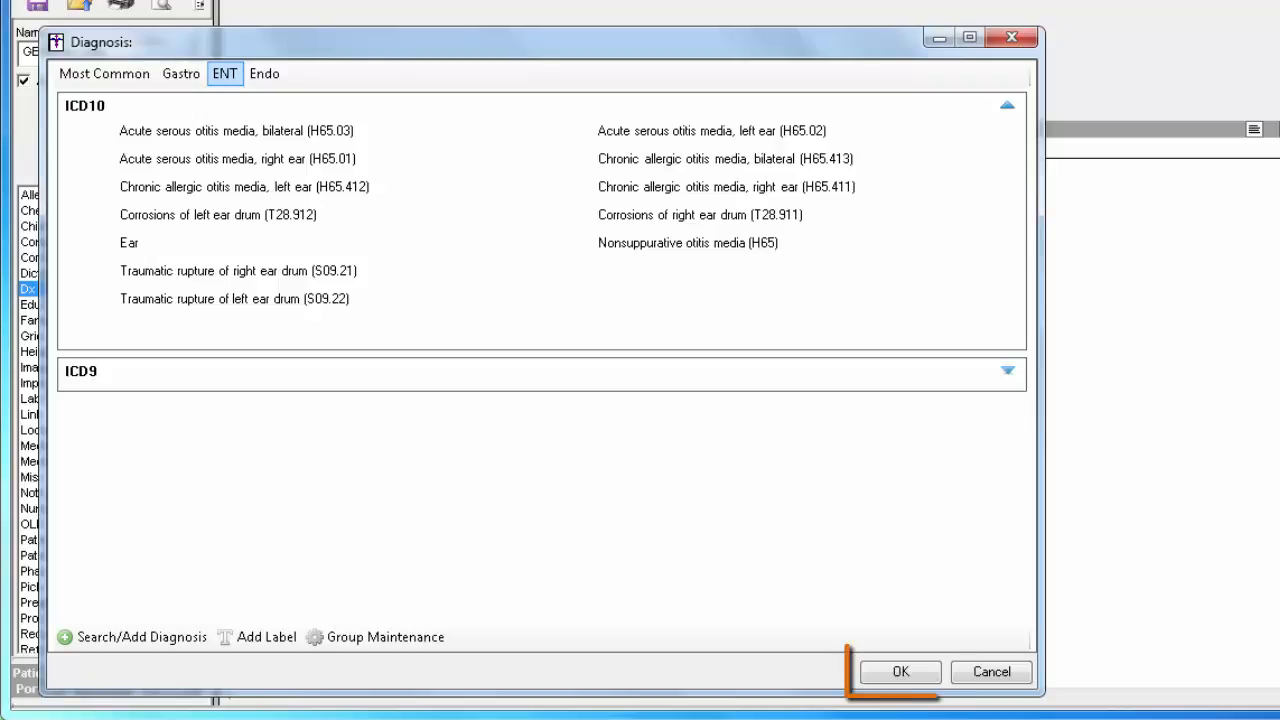
left_click(912, 680)
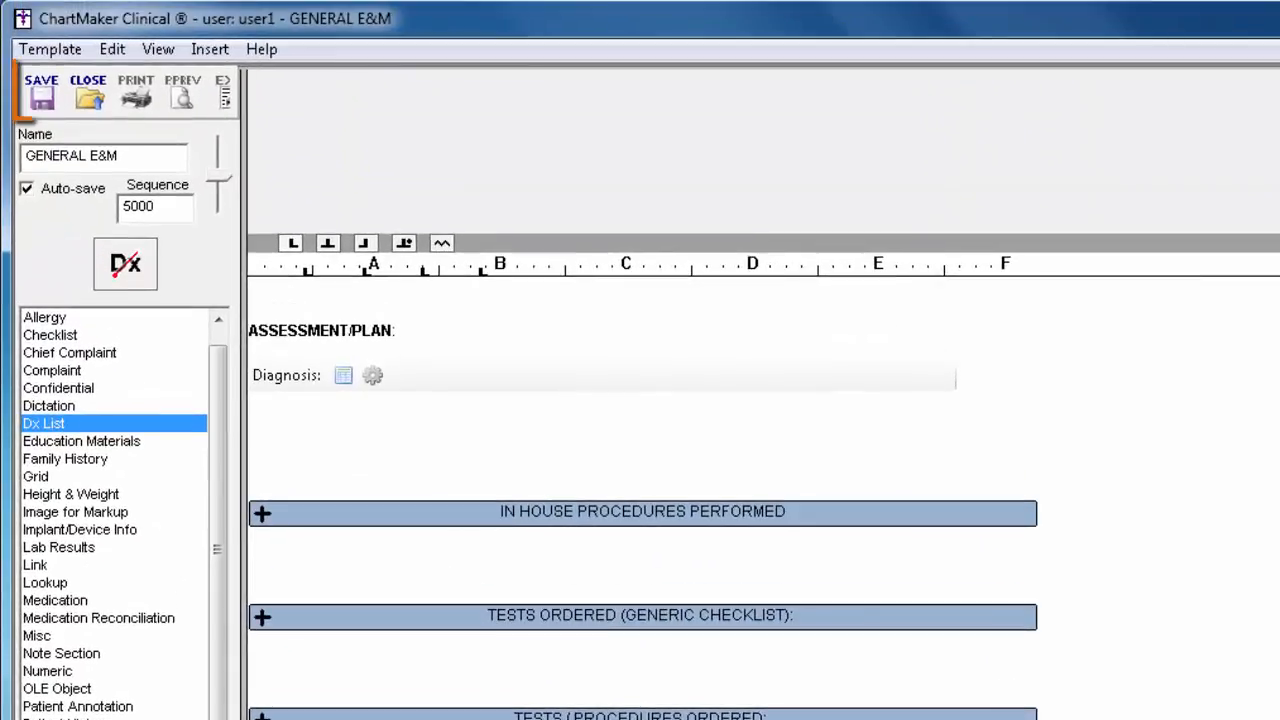